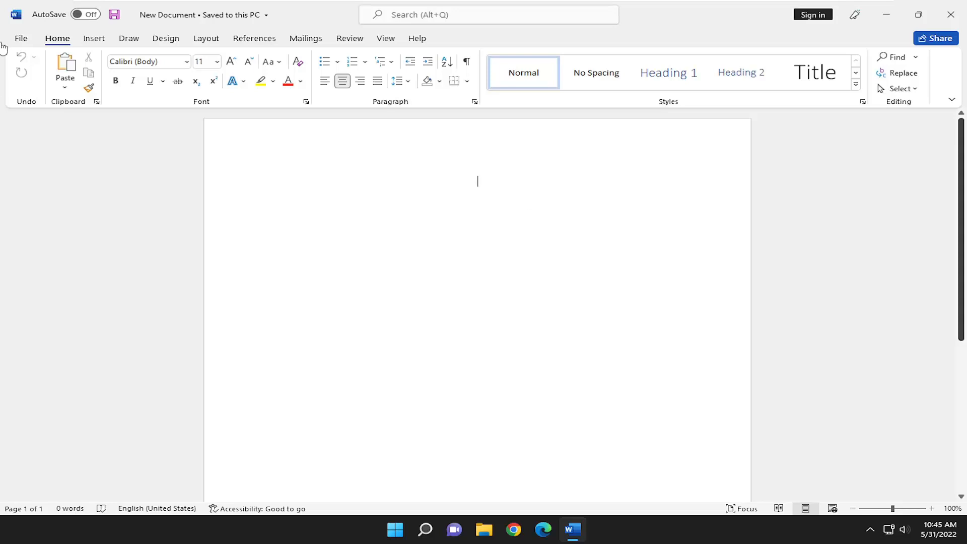
# Reach Recover Unsaved Documents via File > Info > Manage Document
pyautogui.click(20, 40)
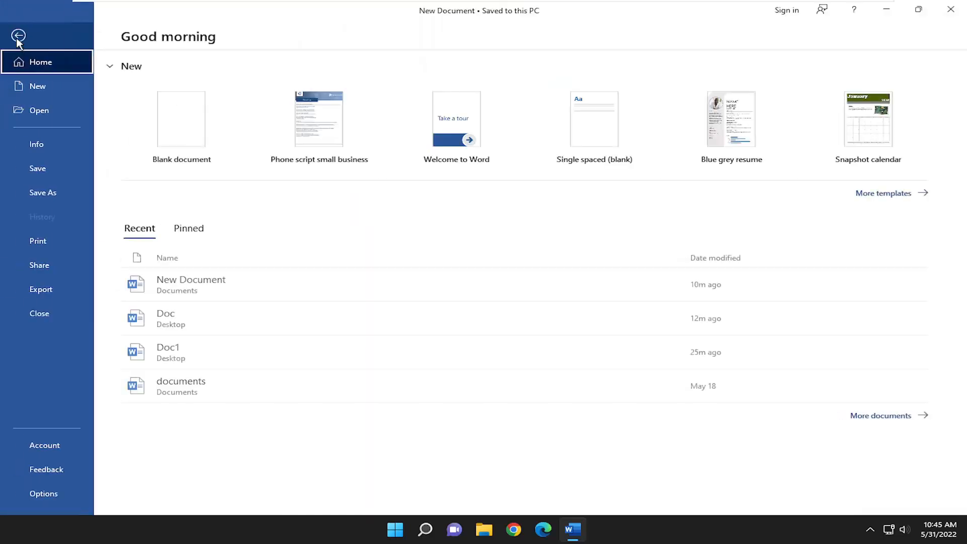
pyautogui.click(27, 146)
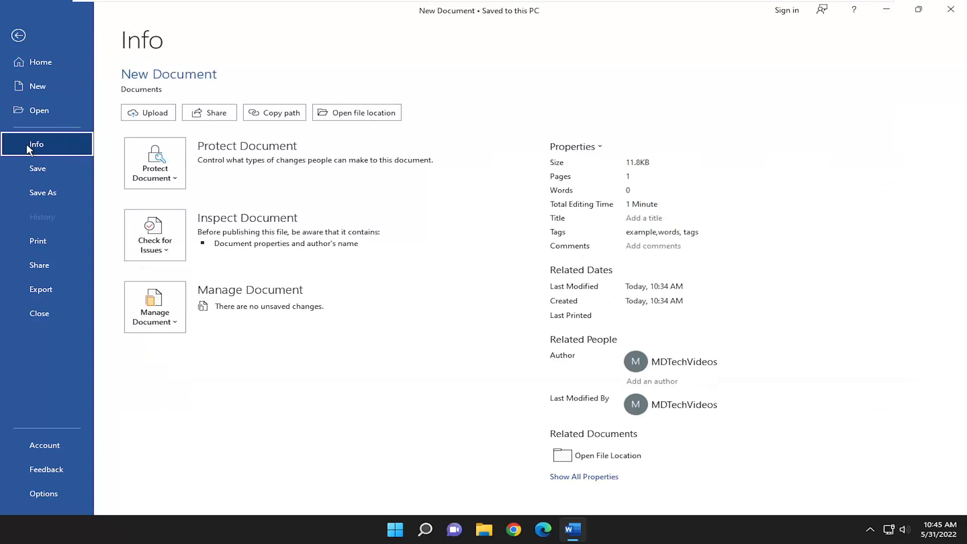
pyautogui.click(165, 314)
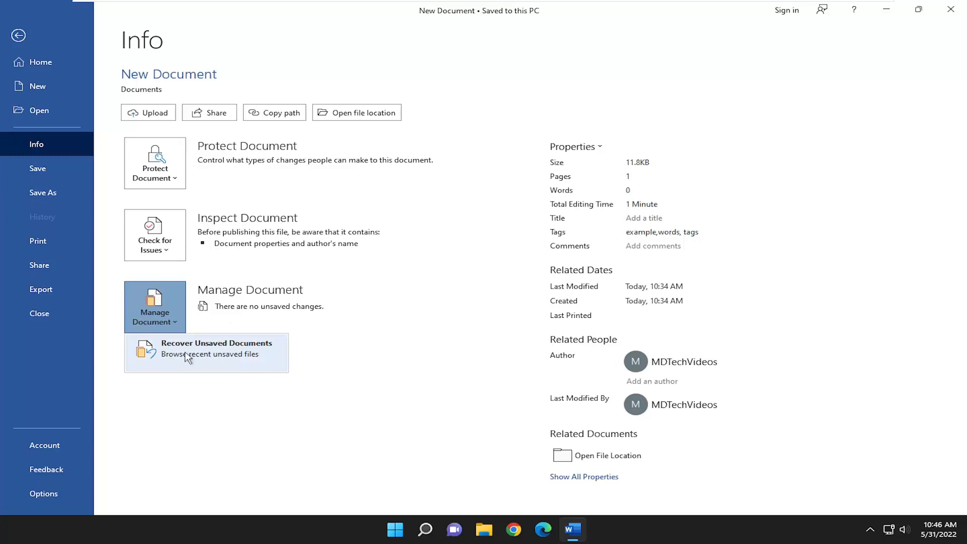
pyautogui.click(244, 357)
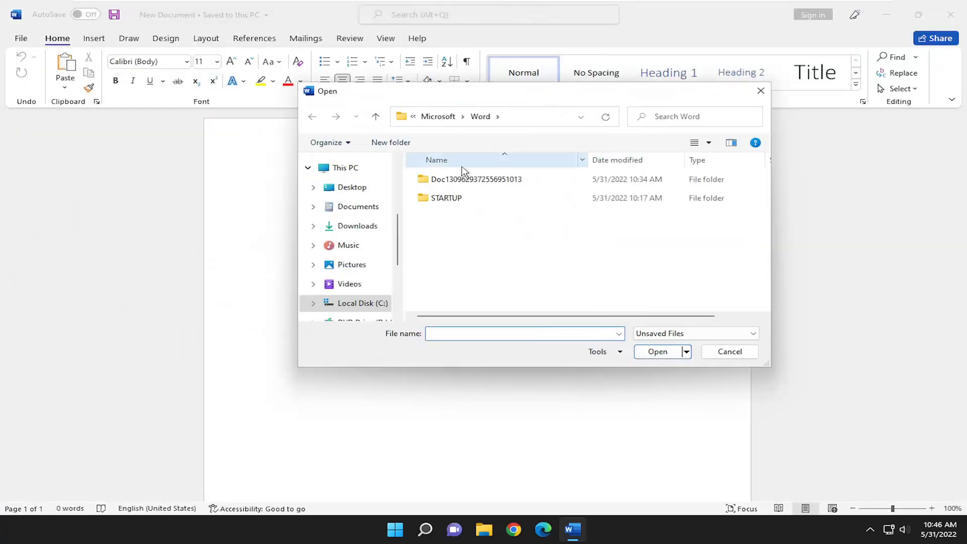
# Open the Doc1 unsaved draft from the Doc1309… folder as read-only
pyautogui.click(470, 177)
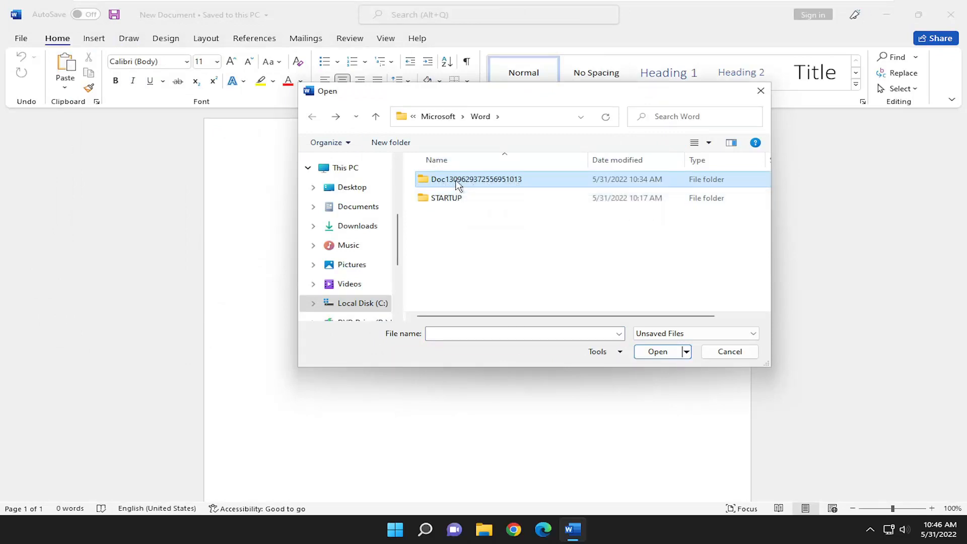
pyautogui.doubleClick(456, 182)
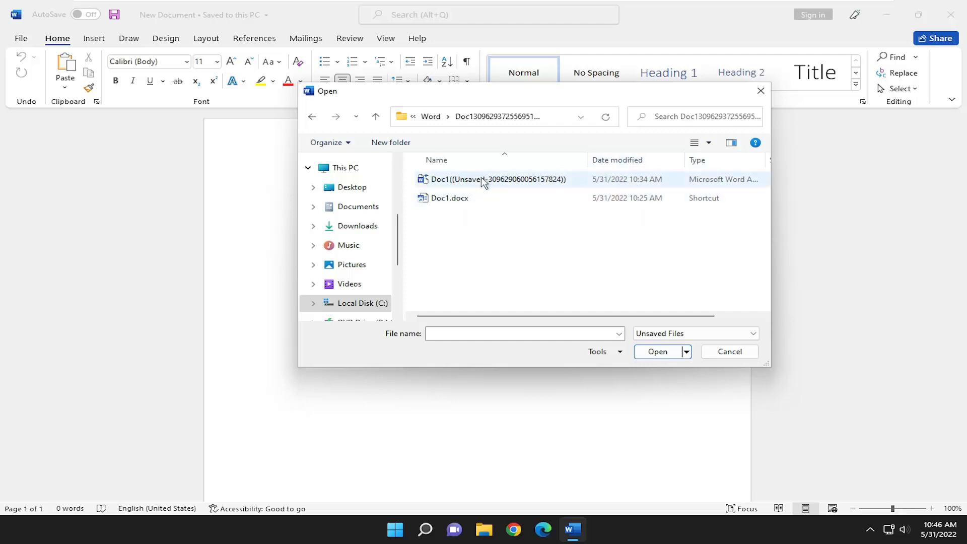
pyautogui.click(453, 182)
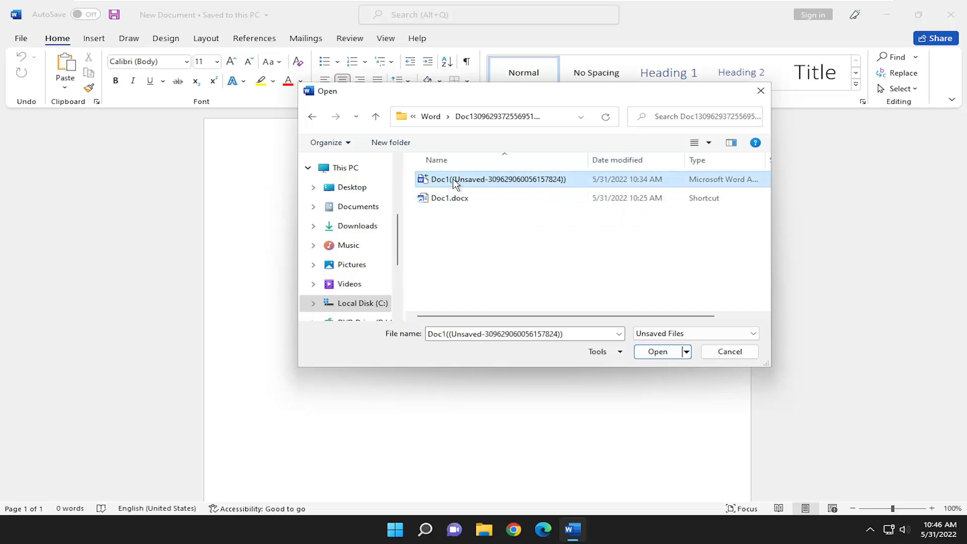
pyautogui.click(653, 353)
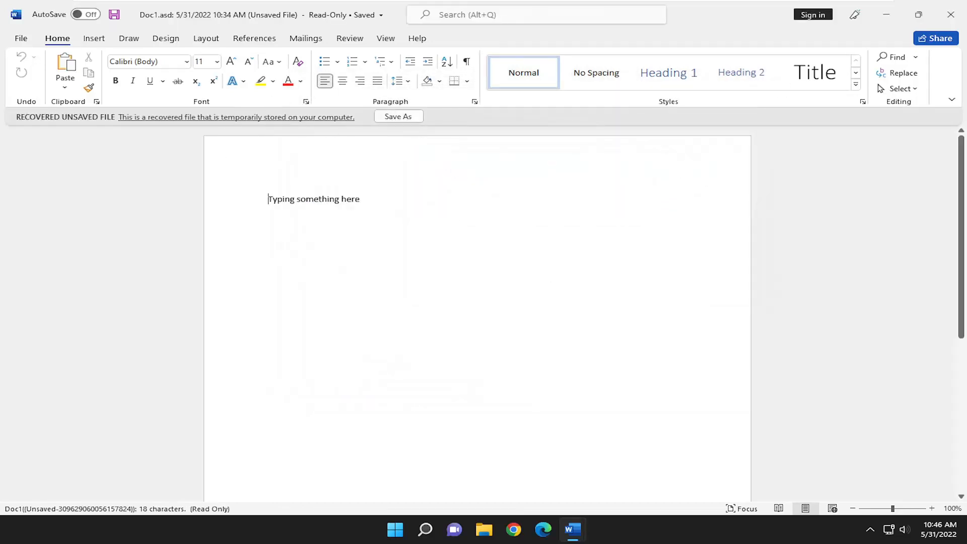
# Save the recovered draft as 'Typing something here' in Documents
pyautogui.click(399, 118)
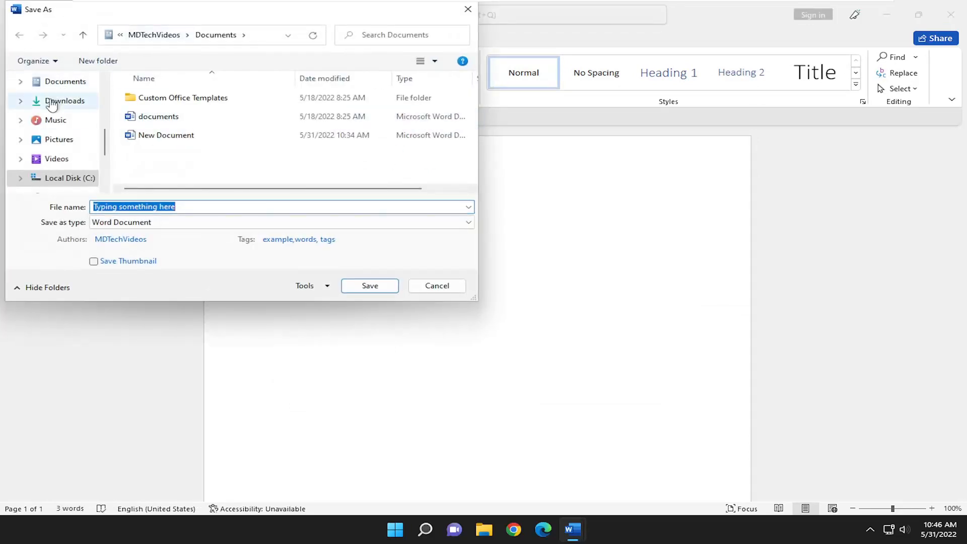
pyautogui.scroll(-1, 51, 105)
pyautogui.scroll(2, 59, 114)
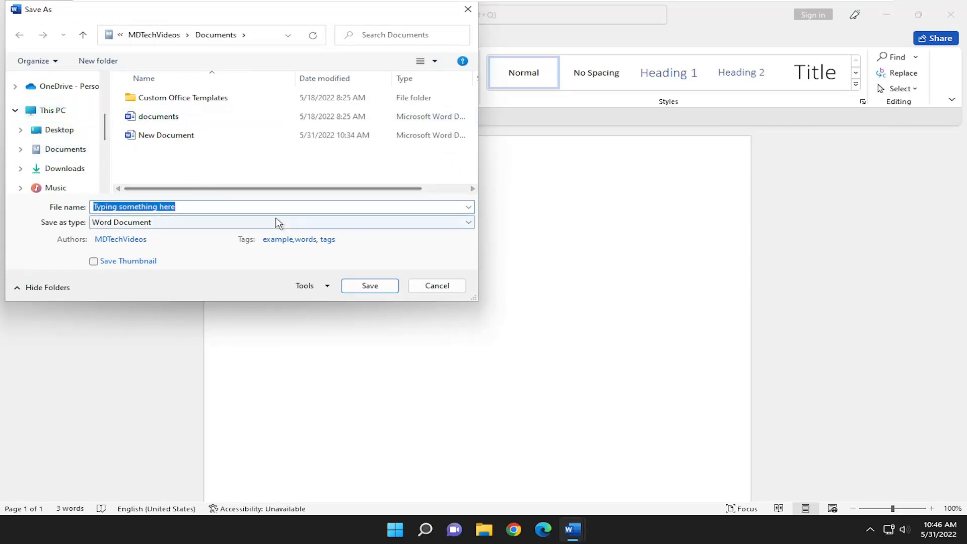
pyautogui.click(354, 289)
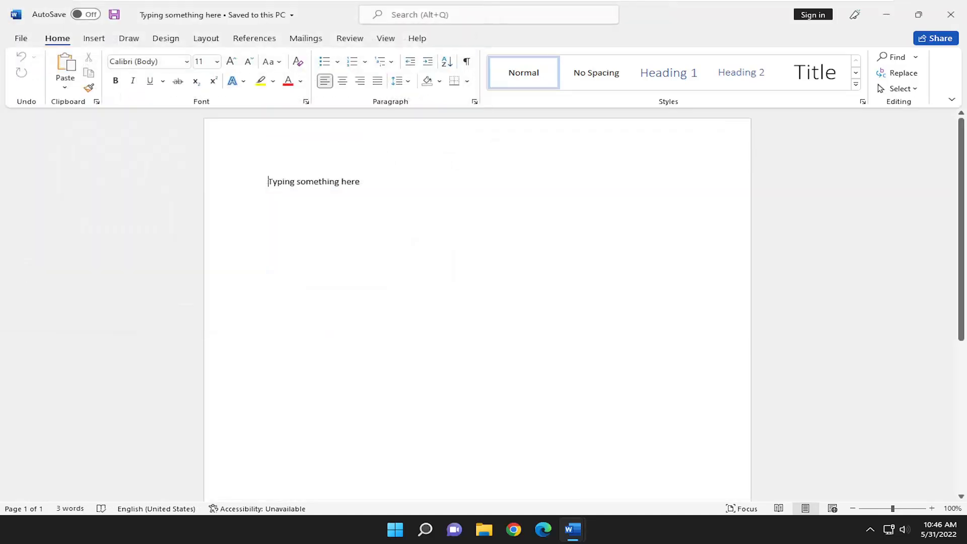